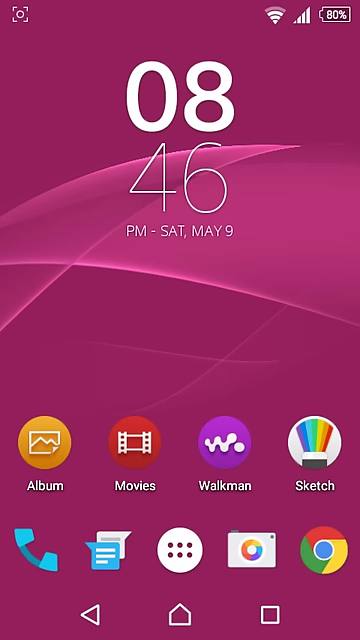
Step: Scroll the Album grid from April–May 2015 back to the oldest photos, then go home
drag(250, 300, 195, 300)
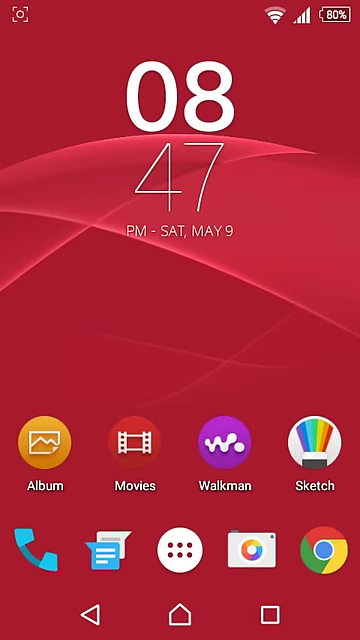
drag(250, 300, 130, 300)
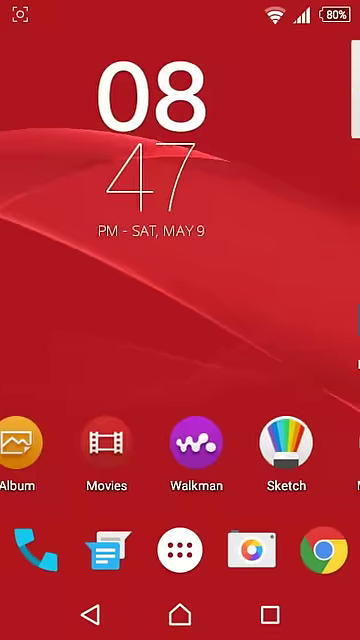
mouse_move(280, 300)
mouse_down()
mouse_move(80, 300)
mouse_move(280, 300)
mouse_move(80, 300)
mouse_move(280, 300)
mouse_move(150, 300)
mouse_up()
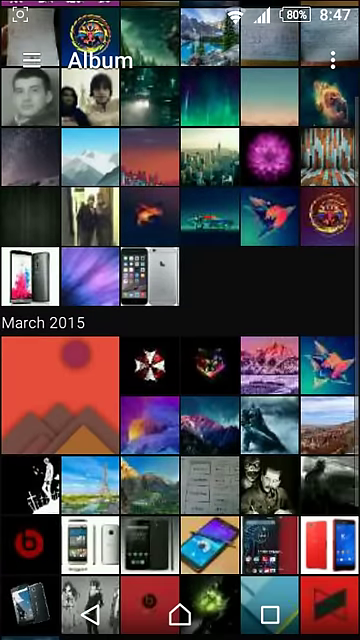
scroll(180, 400, down, 4)
scroll(180, 400, up, 8)
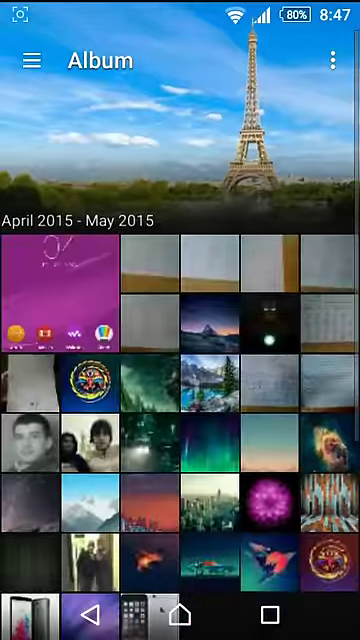
scroll(180, 400, down, 5)
scroll(180, 400, down, 3)
scroll(180, 400, up, 8)
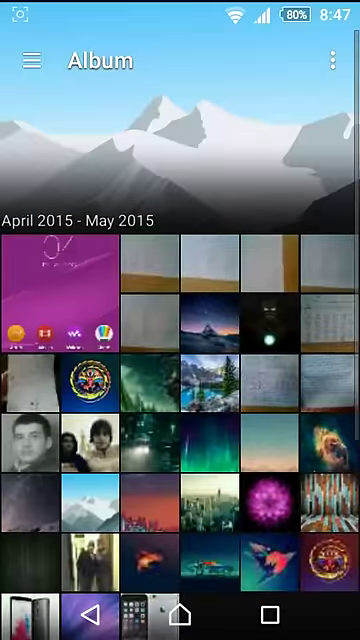
scroll(180, 400, down, 6)
scroll(180, 400, up, 3)
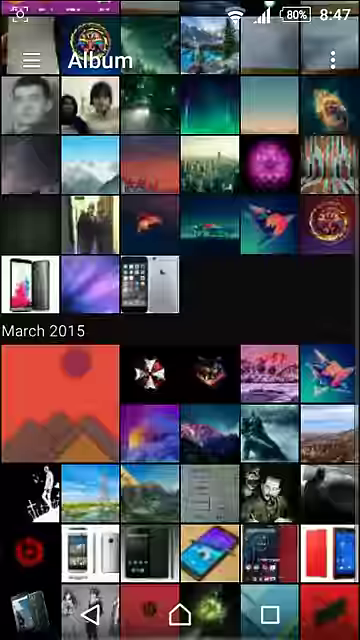
scroll(180, 400, up, 4)
scroll(180, 400, down, 2)
scroll(180, 400, down, 5)
scroll(180, 400, down, 4)
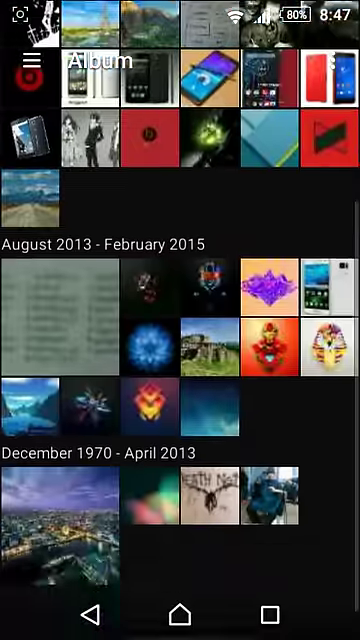
scroll(180, 400, up, 6)
scroll(180, 400, up, 4)
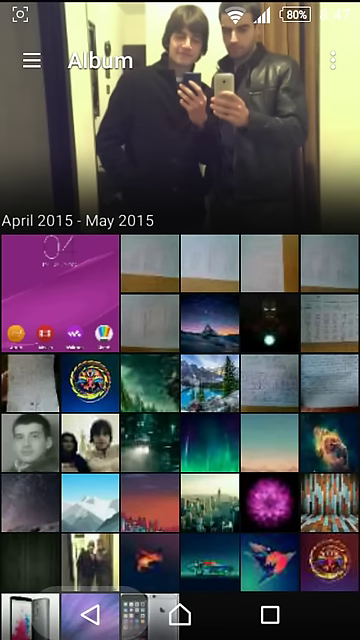
key(Home)
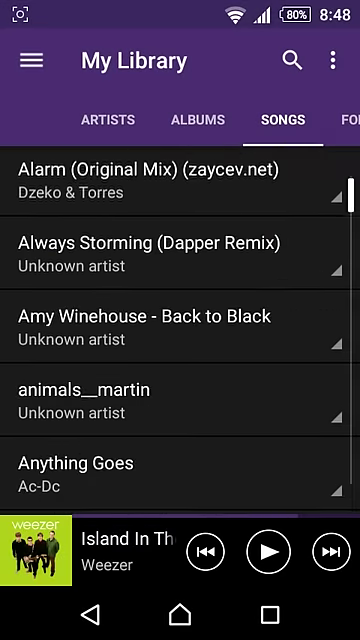
scroll(180, 330, down, 5)
scroll(180, 330, down, 5)
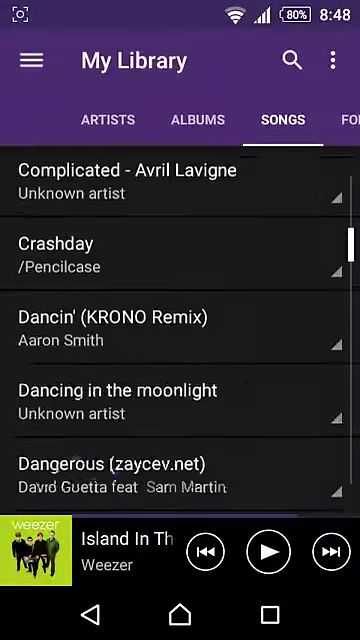
scroll(180, 330, down, 5)
scroll(180, 330, down, 5)
scroll(180, 330, down, 5)
scroll(180, 330, down, 5)
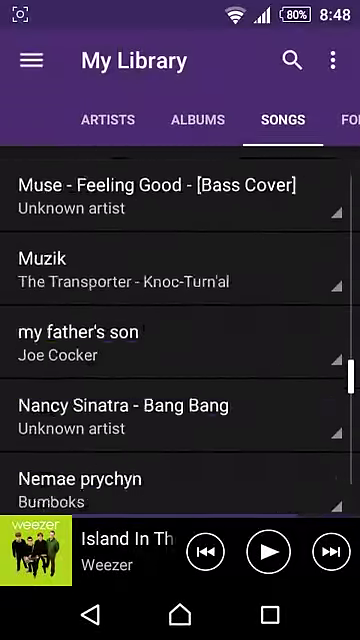
scroll(180, 330, down, 5)
scroll(180, 330, up, 5)
scroll(180, 330, up, 5)
scroll(180, 330, up, 5)
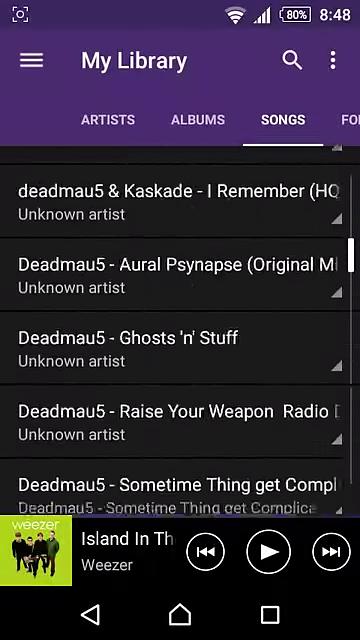
scroll(180, 330, up, 5)
Step: Play from 'Island In The Sun', skip ahead to 'Mondo Bongo', then pause it
click(110, 550)
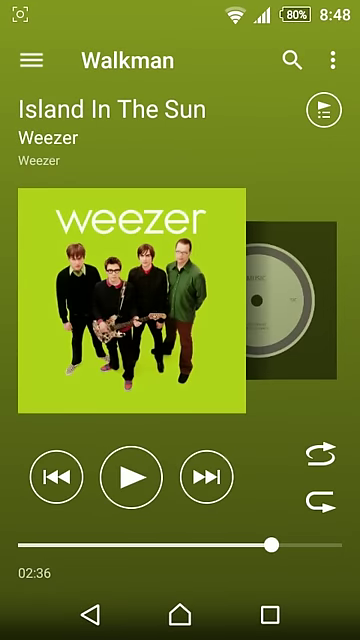
click(207, 477)
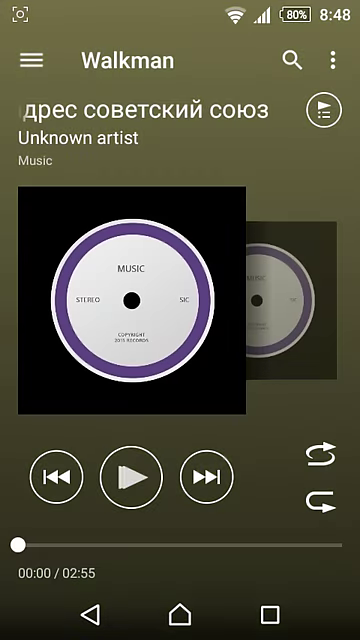
click(131, 477)
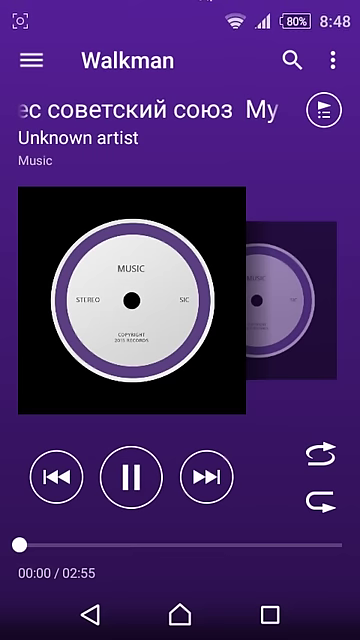
click(207, 477)
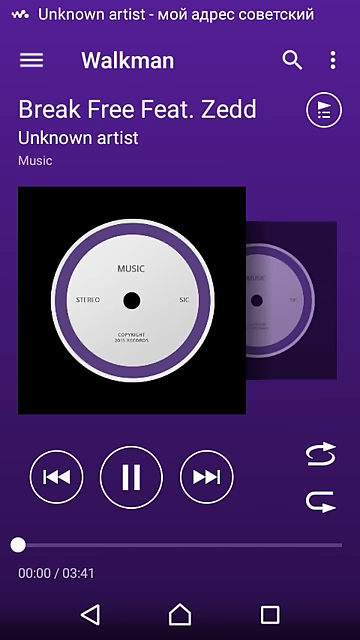
click(207, 477)
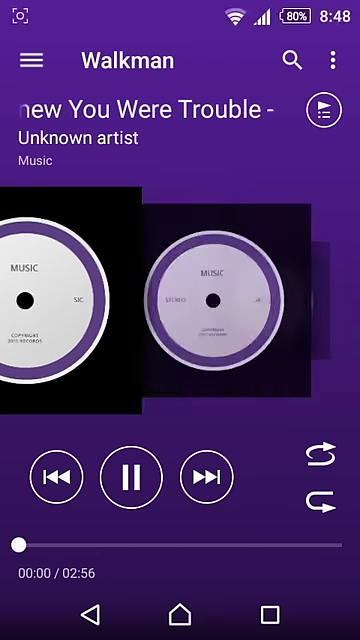
click(207, 477)
click(57, 477)
click(207, 477)
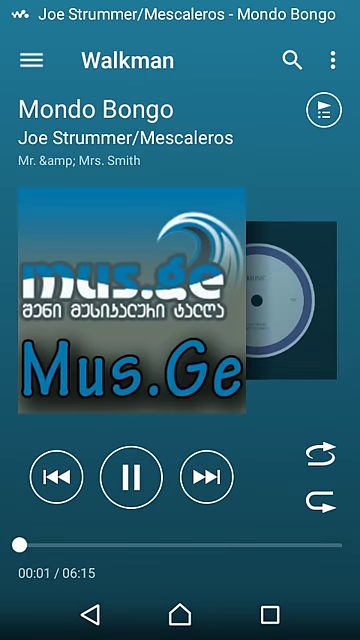
click(131, 477)
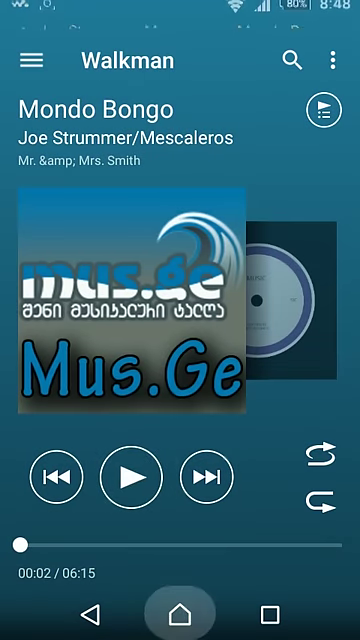
Step: Create a new Sketch from a home-screen screenshot, adjust its crop, and show the app drawer
click(180, 613)
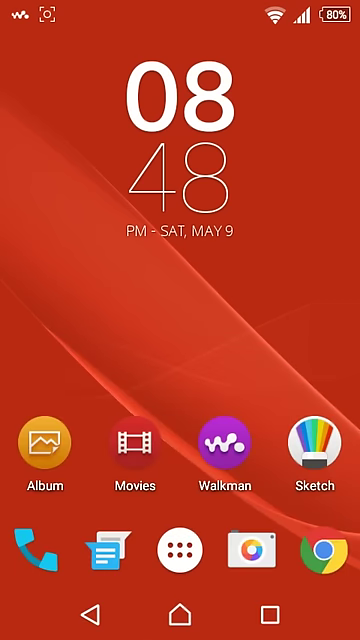
click(225, 444)
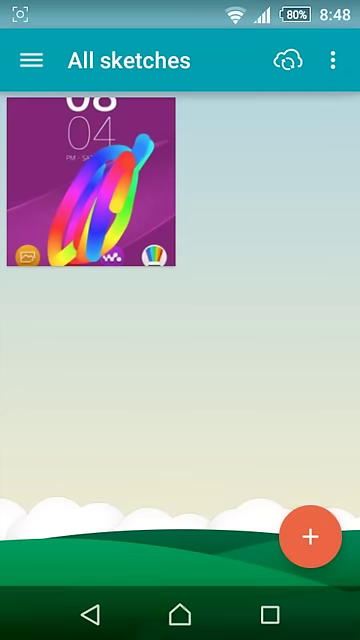
click(310, 536)
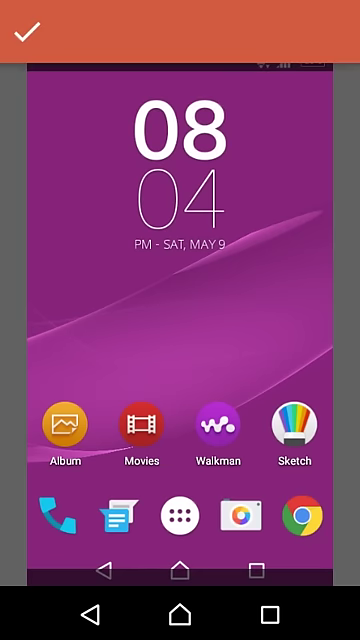
drag(180, 320, 192, 340)
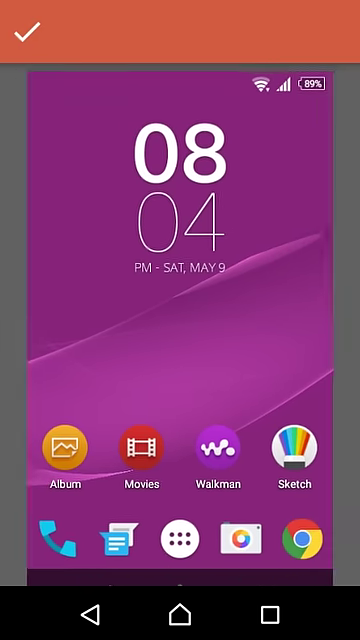
click(27, 32)
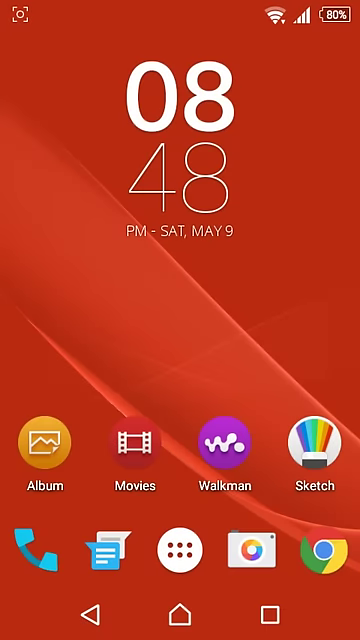
click(180, 551)
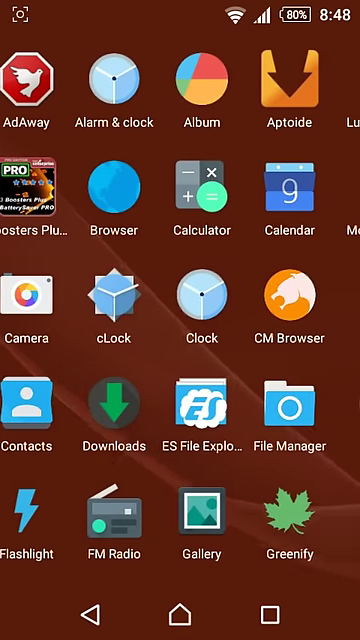
Step: Launch Movie Creator, swipe its intro pages to 'Coming soon', and return to the drawer
drag(300, 320, 60, 320)
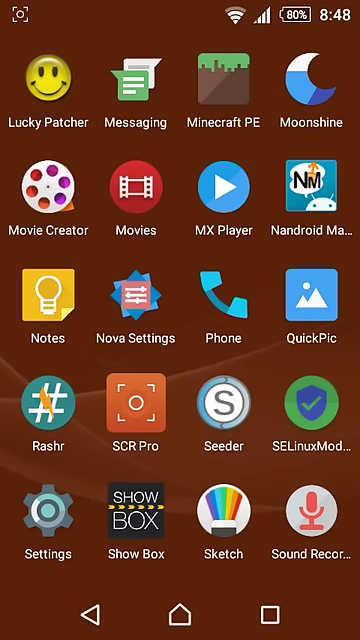
click(48, 198)
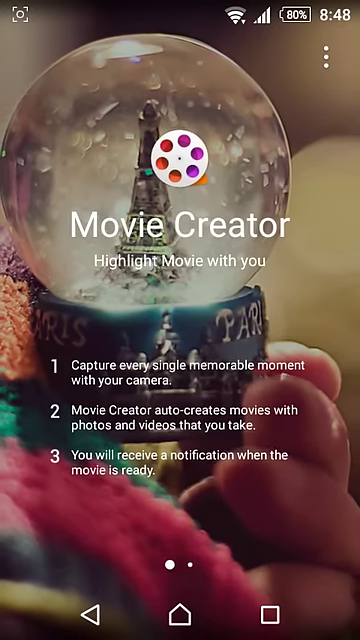
mouse_move(300, 320)
mouse_down()
mouse_move(60, 320)
mouse_move(300, 320)
mouse_up()
drag(250, 320, 150, 320)
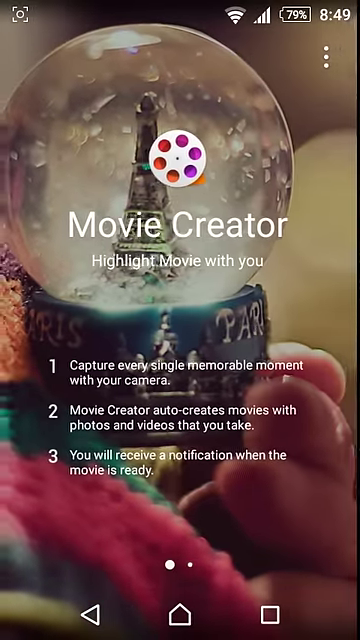
drag(300, 320, 60, 320)
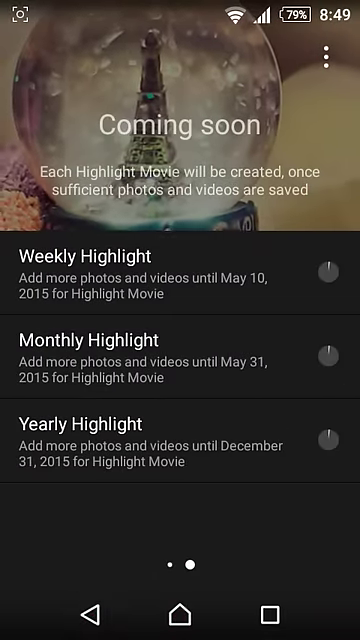
click(90, 613)
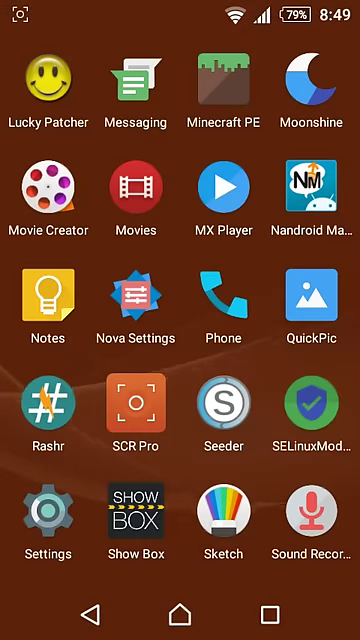
Step: Page back and forth through the app drawer, then return to the home screen
mouse_move(300, 320)
mouse_down()
mouse_move(60, 320)
mouse_move(120, 320)
mouse_up()
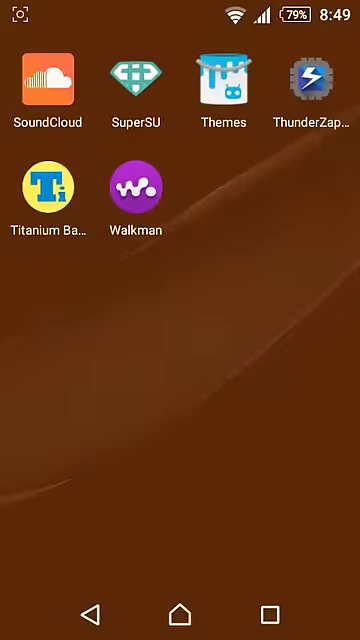
mouse_move(60, 320)
mouse_down()
mouse_move(300, 320)
mouse_move(60, 320)
mouse_up()
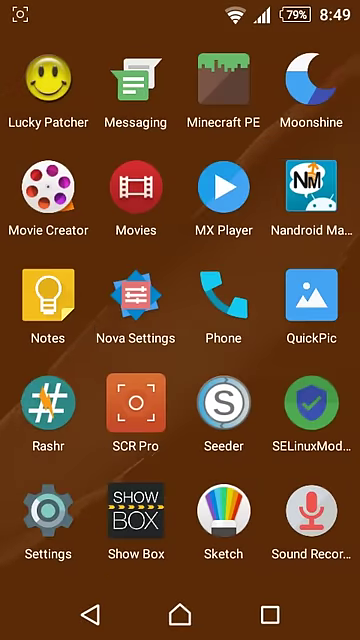
mouse_move(300, 320)
mouse_down()
mouse_move(60, 320)
mouse_move(300, 320)
mouse_up()
drag(60, 320, 300, 320)
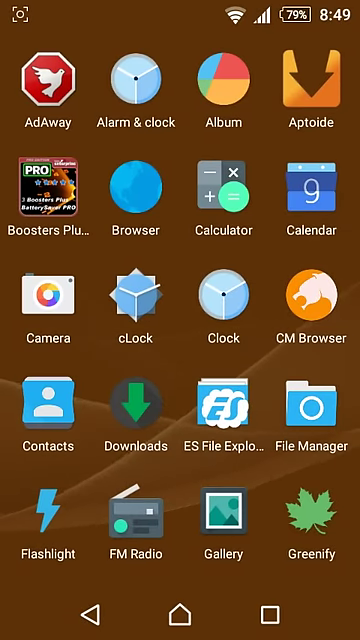
key(Escape)
mouse_move(300, 320)
mouse_down()
mouse_move(60, 320)
mouse_move(300, 320)
mouse_up()
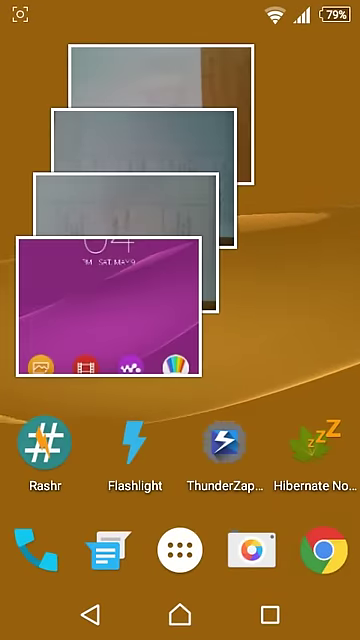
Step: Swipe between the clock, theme widget and Facebook home pages
mouse_move(60, 320)
mouse_down()
mouse_move(300, 320)
mouse_move(60, 320)
mouse_up()
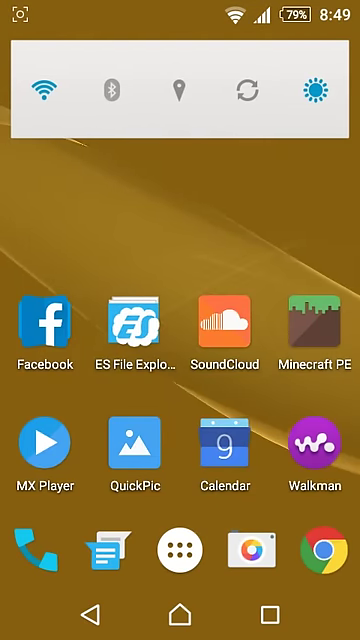
mouse_move(60, 320)
mouse_down()
mouse_move(300, 320)
mouse_move(60, 320)
mouse_up()
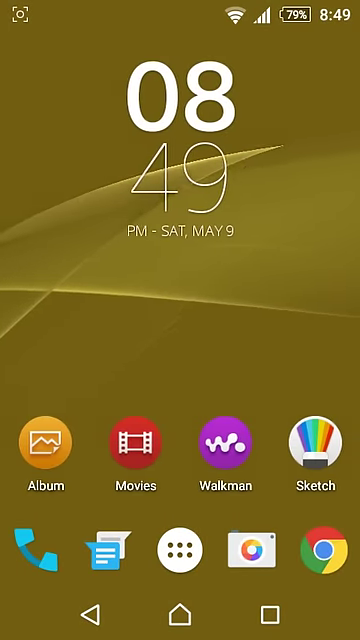
drag(250, 320, 150, 320)
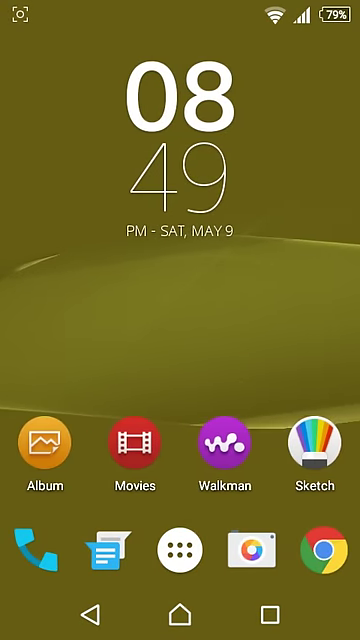
mouse_move(60, 320)
mouse_down()
mouse_move(300, 320)
mouse_move(60, 320)
mouse_up()
drag(250, 320, 120, 320)
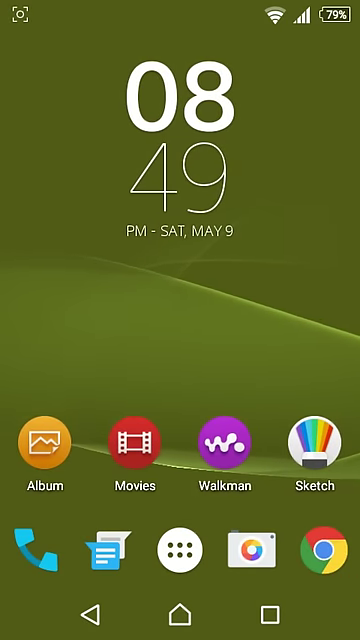
mouse_move(60, 320)
mouse_down()
mouse_move(300, 320)
mouse_move(60, 320)
mouse_up()
mouse_move(300, 320)
mouse_down()
mouse_move(60, 320)
mouse_move(300, 320)
mouse_up()
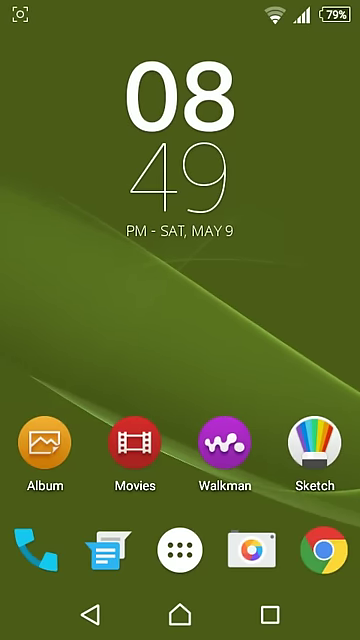
mouse_move(300, 320)
mouse_down()
mouse_move(60, 320)
mouse_move(300, 320)
mouse_up()
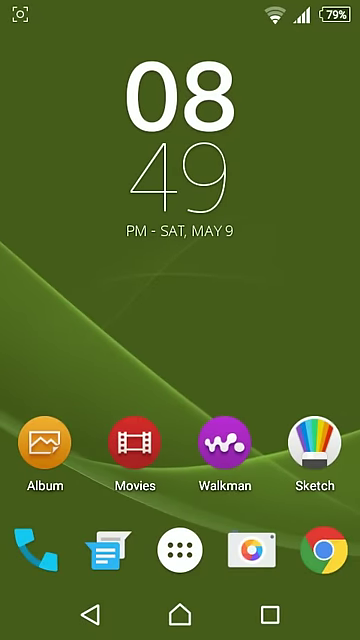
mouse_move(60, 320)
mouse_down()
mouse_move(300, 320)
mouse_move(120, 320)
mouse_up()
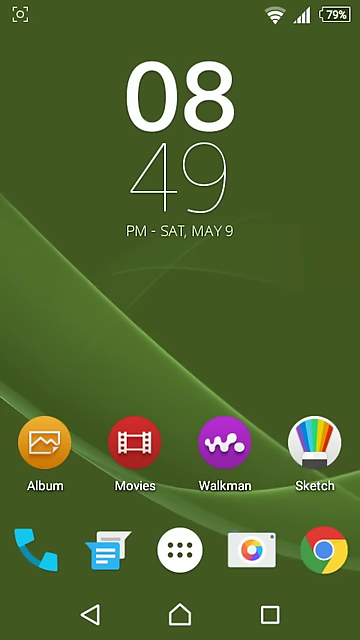
drag(300, 300, 60, 300)
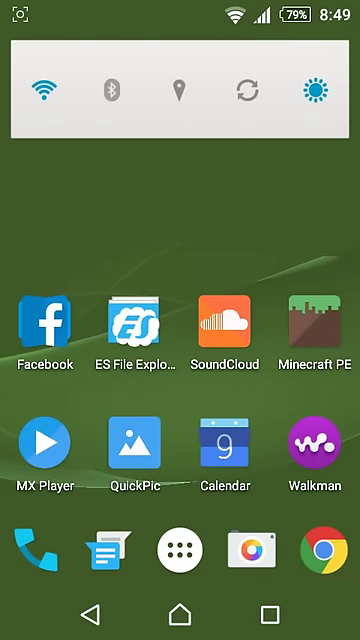
Step: Expand the full quick settings panel and open Settings from its gear
drag(180, 10, 180, 400)
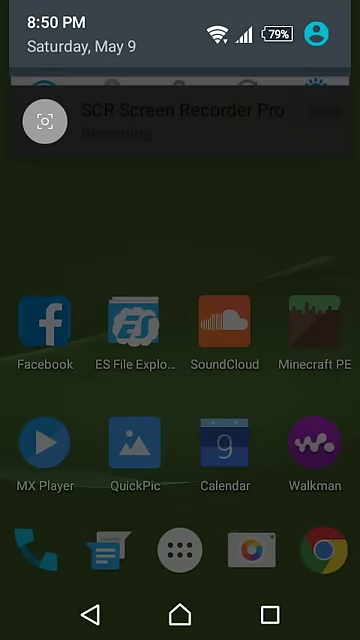
drag(180, 60, 180, 450)
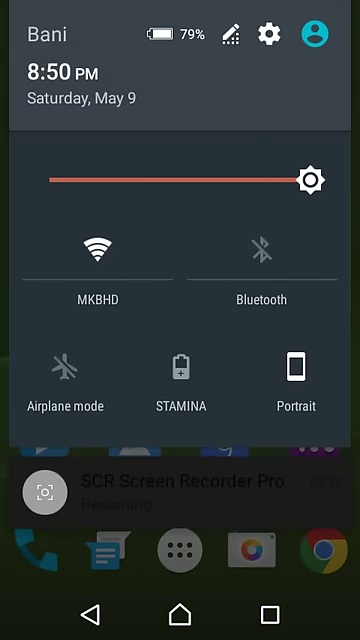
click(269, 34)
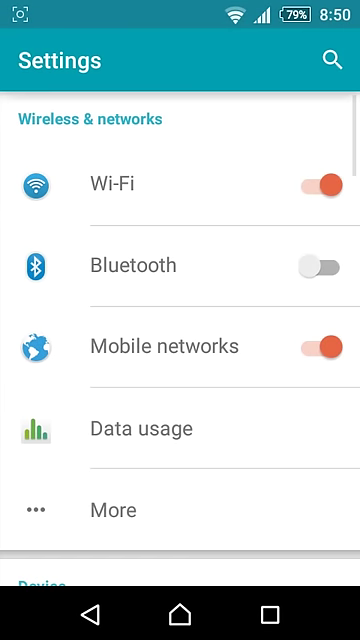
drag(180, 450, 180, 200)
Step: Scroll Settings down to the System section and open Storage
drag(180, 450, 180, 300)
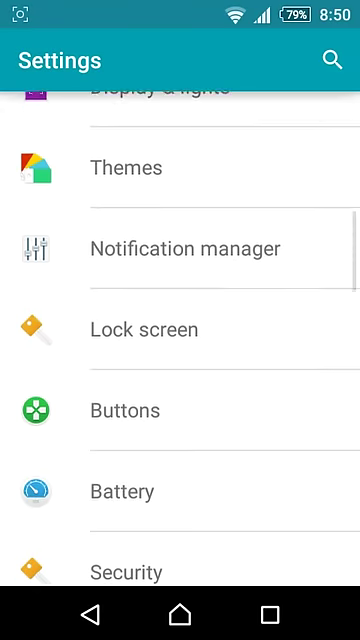
drag(180, 200, 180, 550)
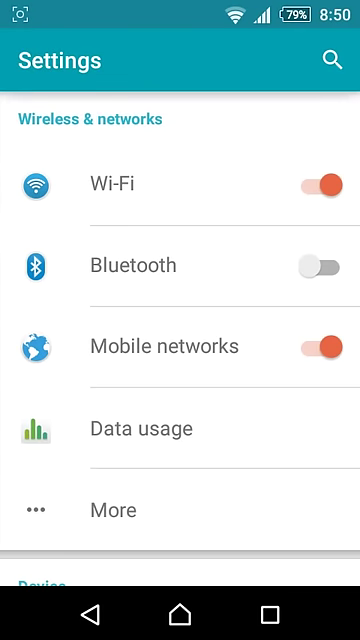
drag(180, 500, 180, 150)
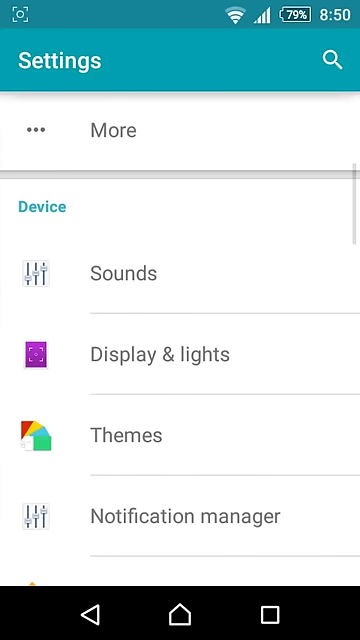
drag(180, 500, 180, 150)
drag(180, 500, 180, 150)
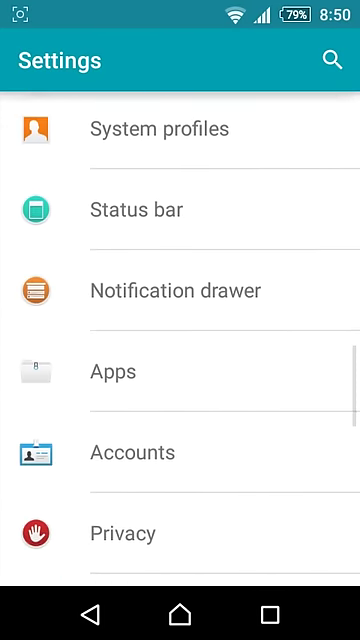
scroll(180, 350, down, 5)
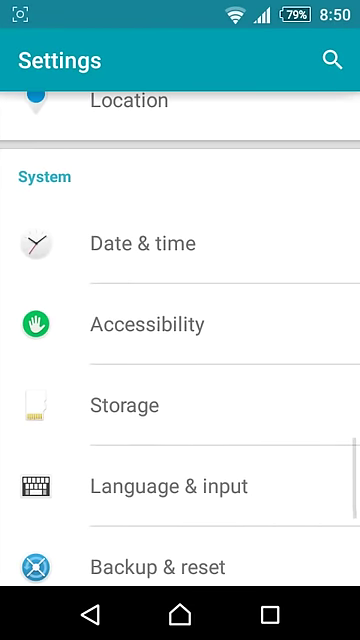
scroll(180, 350, up, 2)
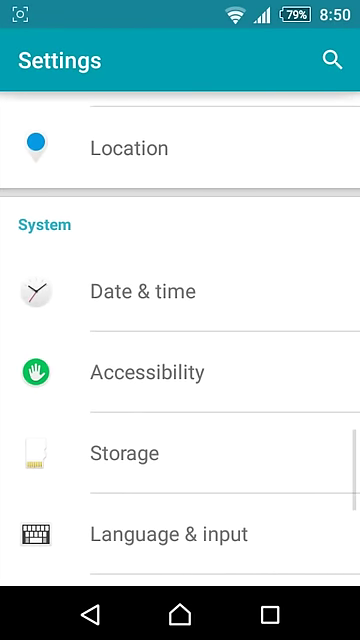
click(124, 453)
scroll(180, 350, down, 2)
scroll(180, 350, up, 2)
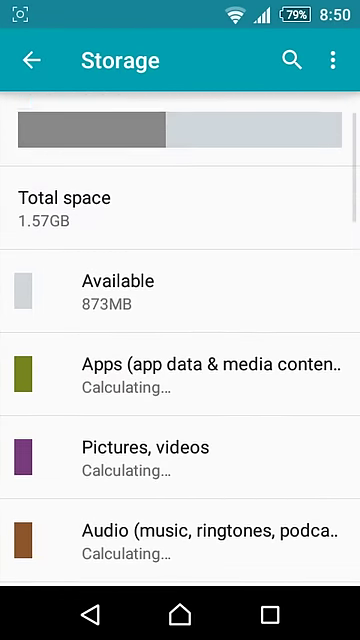
scroll(180, 350, down, 2)
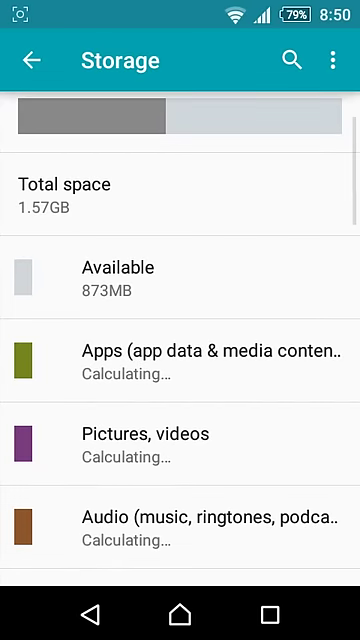
scroll(180, 350, up, 2)
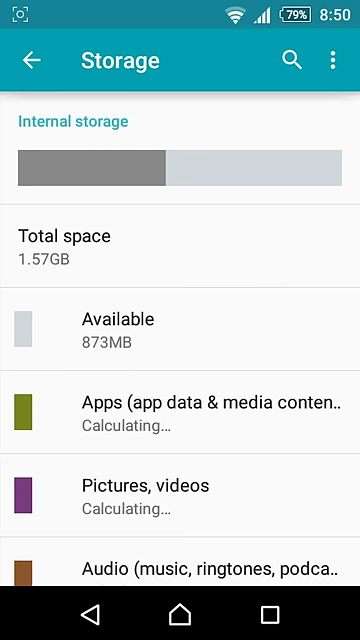
scroll(180, 350, down, 2)
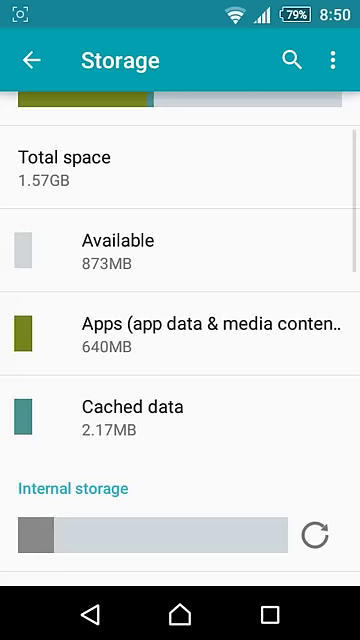
scroll(180, 350, down, 3)
scroll(180, 350, up, 3)
scroll(180, 350, down, 10)
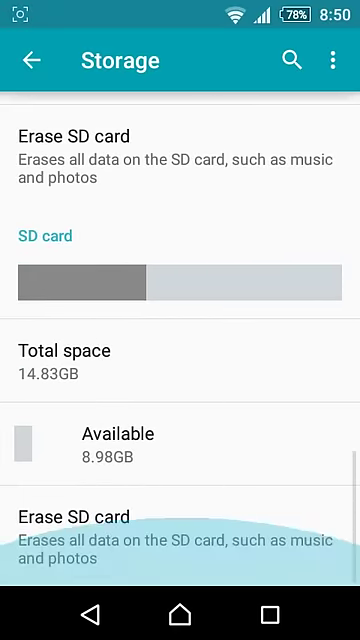
Step: Return to the main Settings list and scroll through the running apps' RAM usage
click(31, 60)
scroll(180, 350, up, 3)
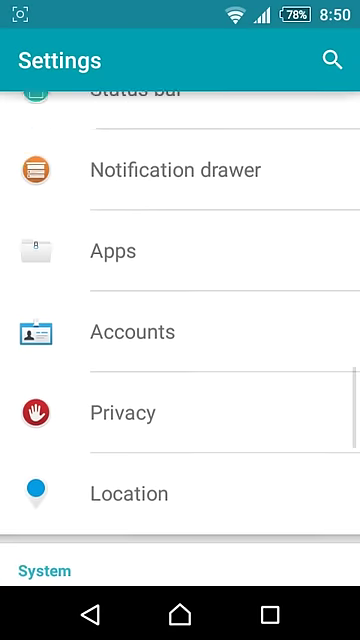
scroll(180, 350, up, 3)
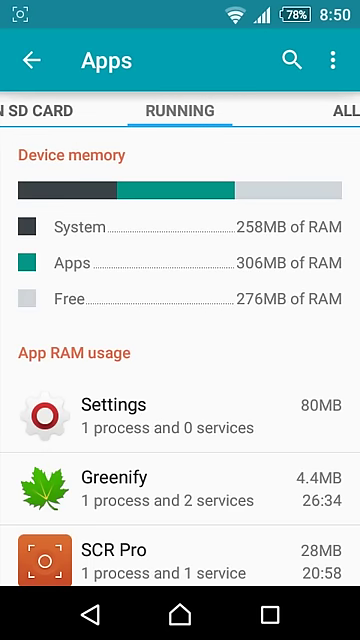
drag(180, 450, 180, 250)
drag(180, 400, 180, 330)
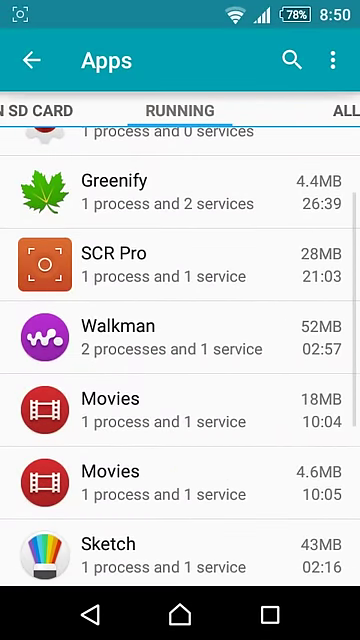
drag(180, 400, 180, 340)
drag(180, 450, 180, 330)
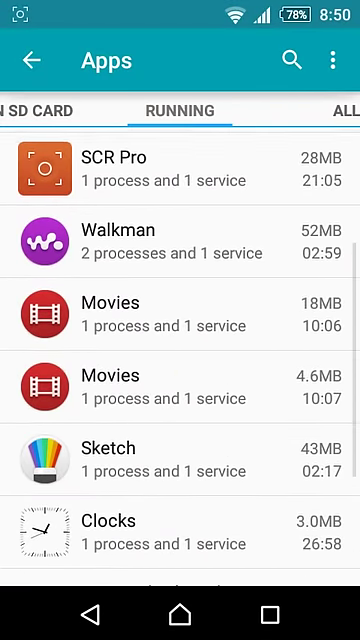
mouse_move(180, 450)
mouse_down()
mouse_move(180, 280)
mouse_move(180, 500)
mouse_up()
drag(180, 250, 180, 500)
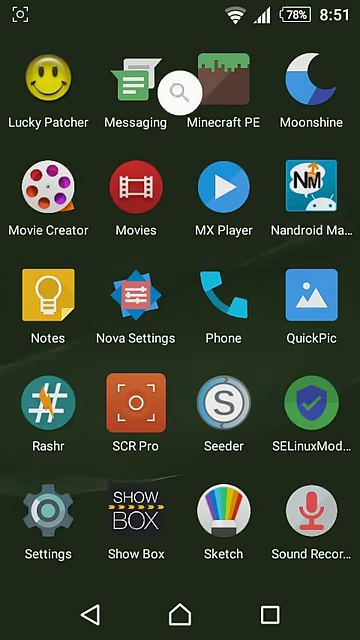
click(180, 102)
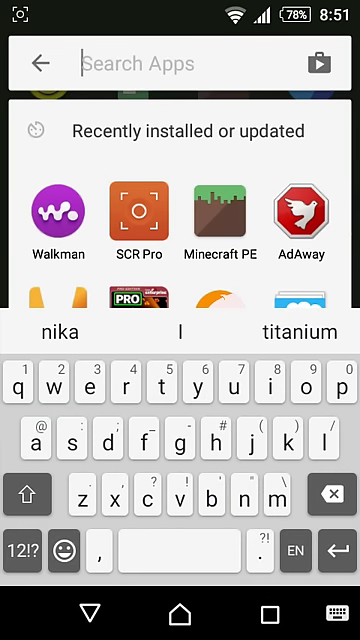
click(295, 550)
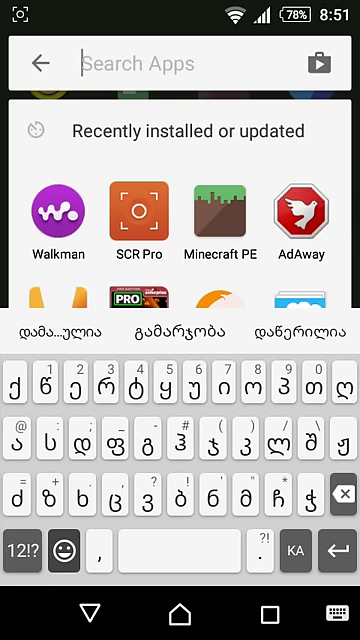
click(64, 550)
scroll(180, 460, down, 5)
scroll(180, 460, down, 2)
scroll(180, 460, up, 3)
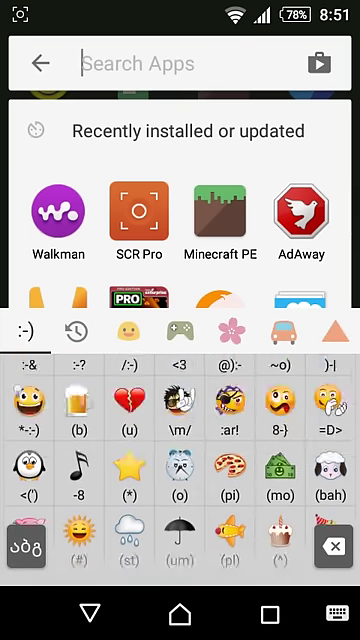
click(76, 331)
click(128, 331)
scroll(180, 460, down, 2)
click(230, 331)
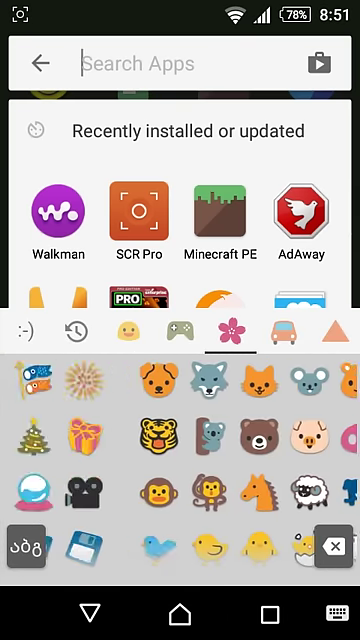
scroll(180, 460, down, 2)
key(Escape)
key(Escape)
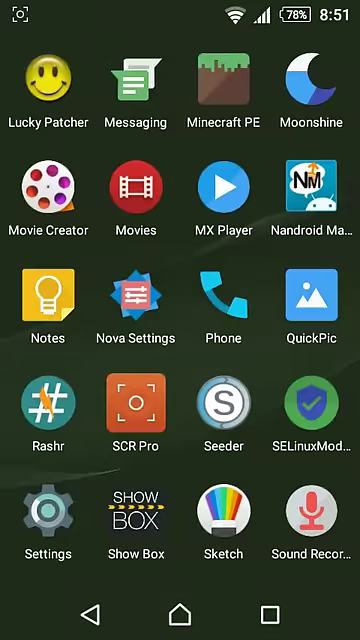
scroll(180, 300, left, 3)
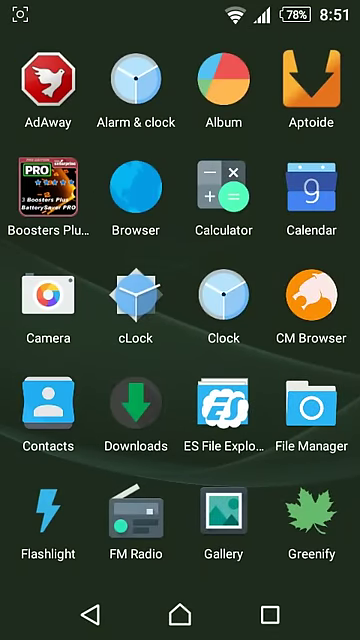
scroll(180, 300, right, 3)
scroll(180, 300, left, 3)
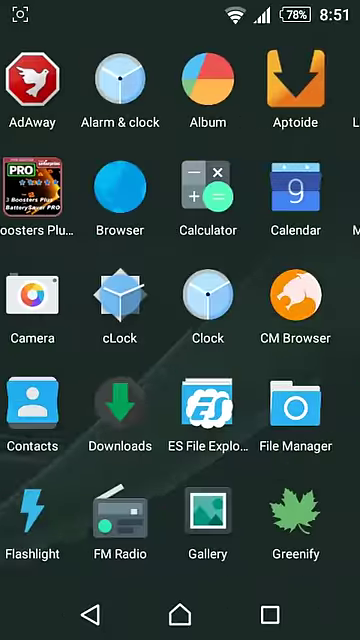
scroll(180, 300, right, 3)
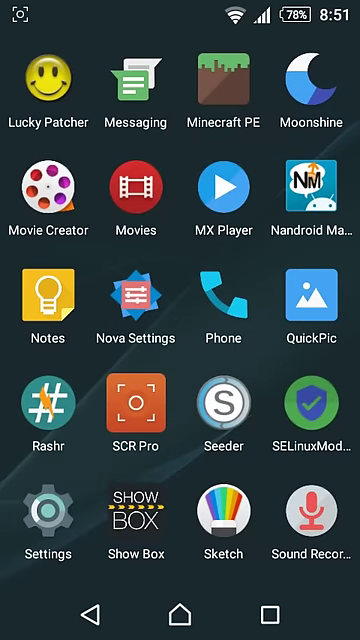
scroll(180, 300, left, 3)
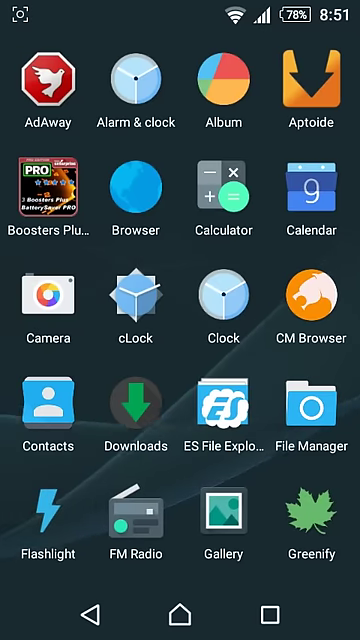
Step: Close the app drawer and return to the home screen with the quick settings widget
key(Escape)
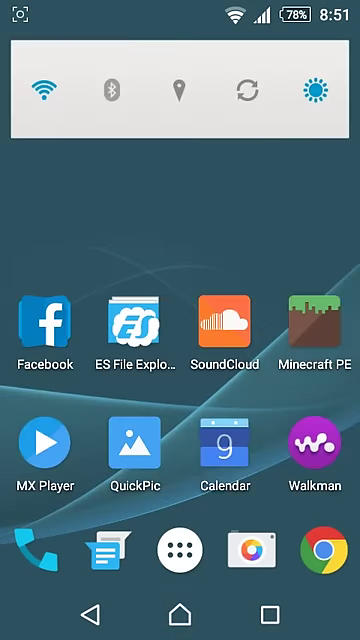
scroll(180, 300, left, 3)
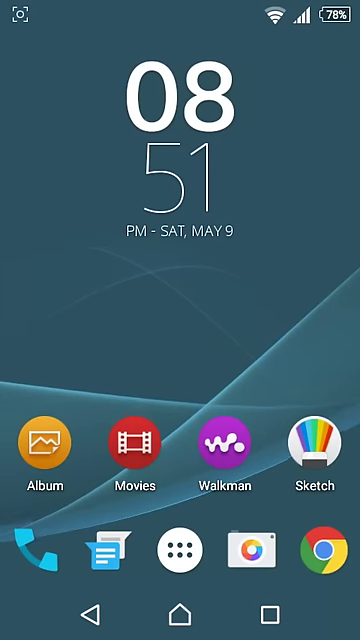
scroll(180, 300, left, 3)
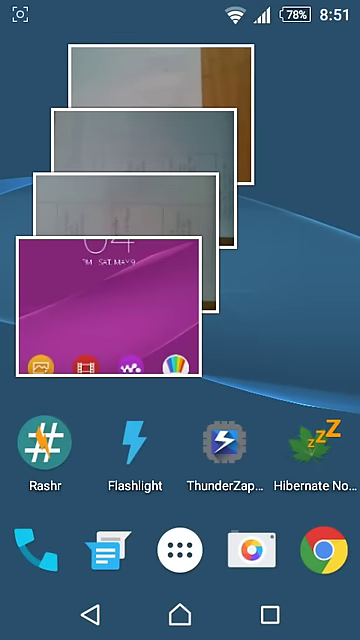
scroll(180, 300, right, 3)
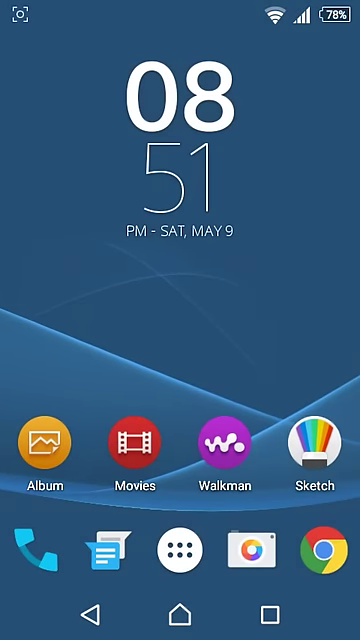
Step: Pull the shade down to expanded quick settings, then collapse it back to notifications
drag(180, 5, 180, 200)
drag(180, 40, 180, 300)
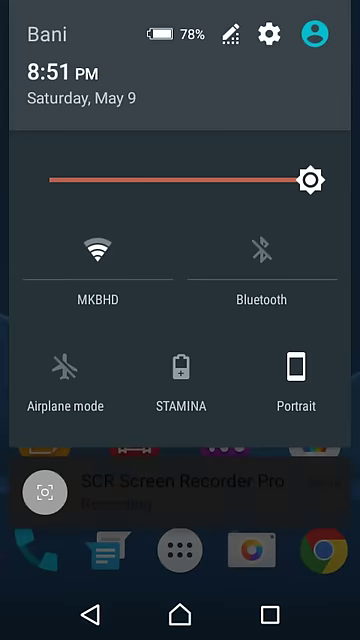
drag(180, 400, 180, 150)
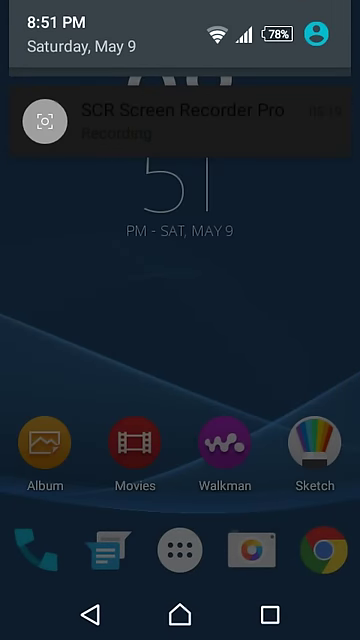